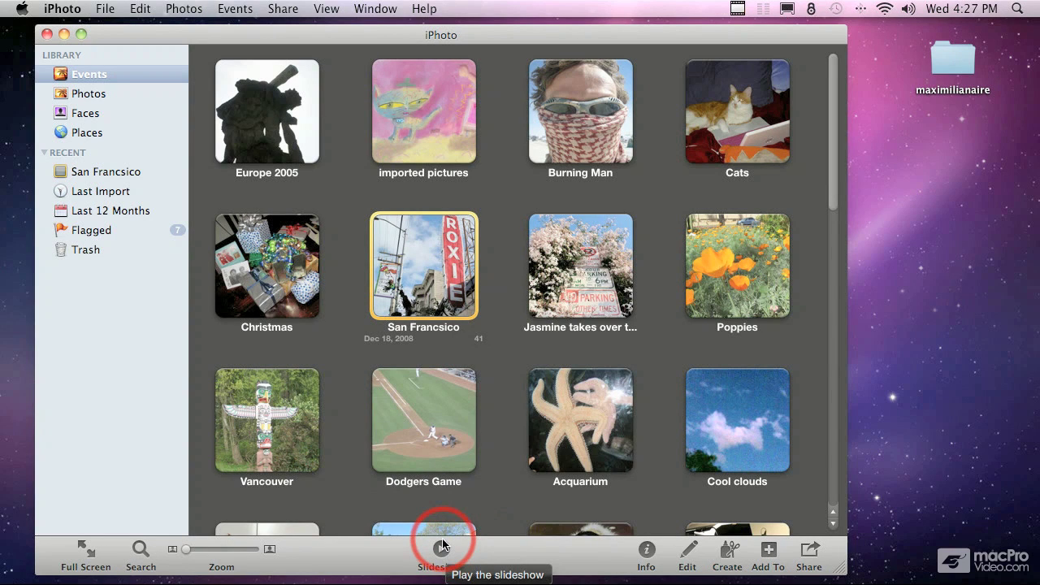
Open the Create menu for the San Francisco event's 41 photos.
left_click(730, 550)
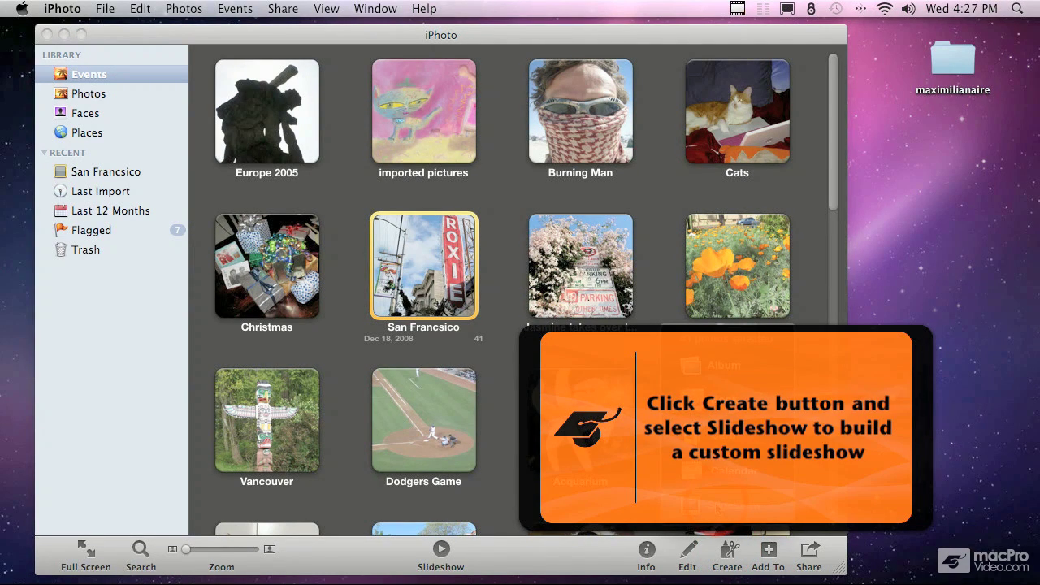
Create a slideshow from the San Francisco photos and rename it 'SF Landmarks'.
left_click(714, 504)
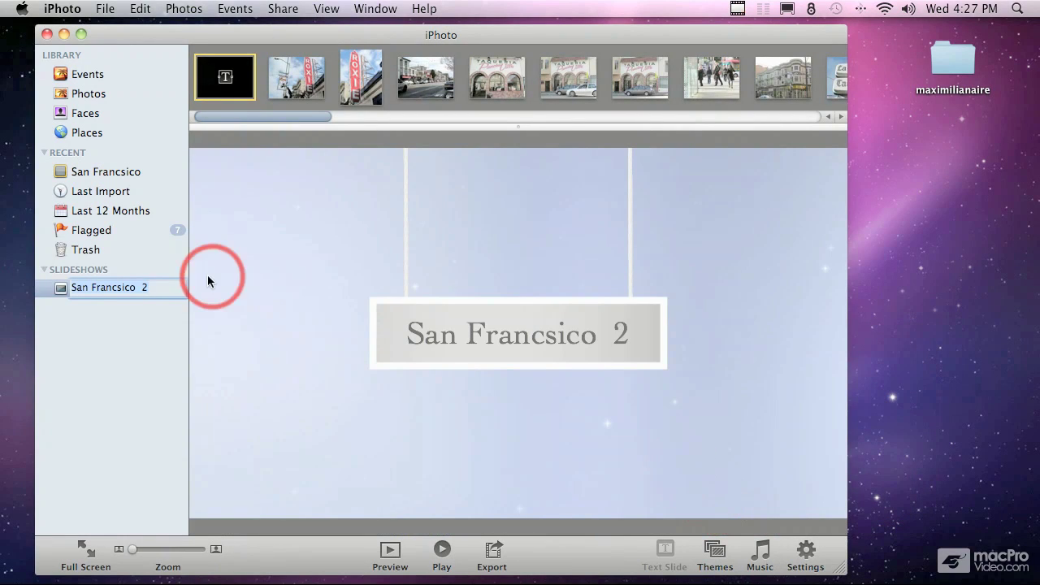
left_click_drag(146, 288, 73, 289)
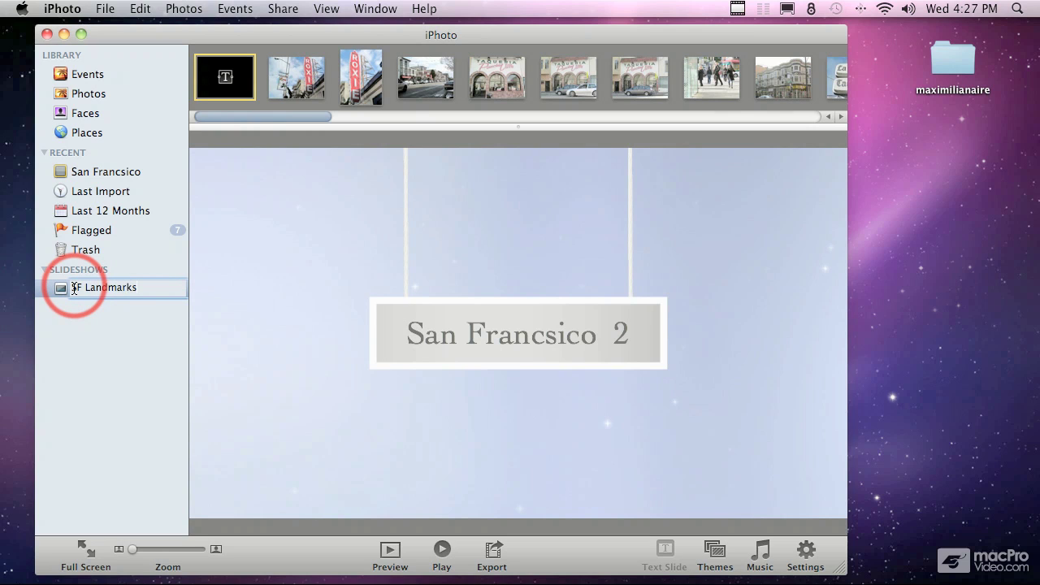
key("Return")
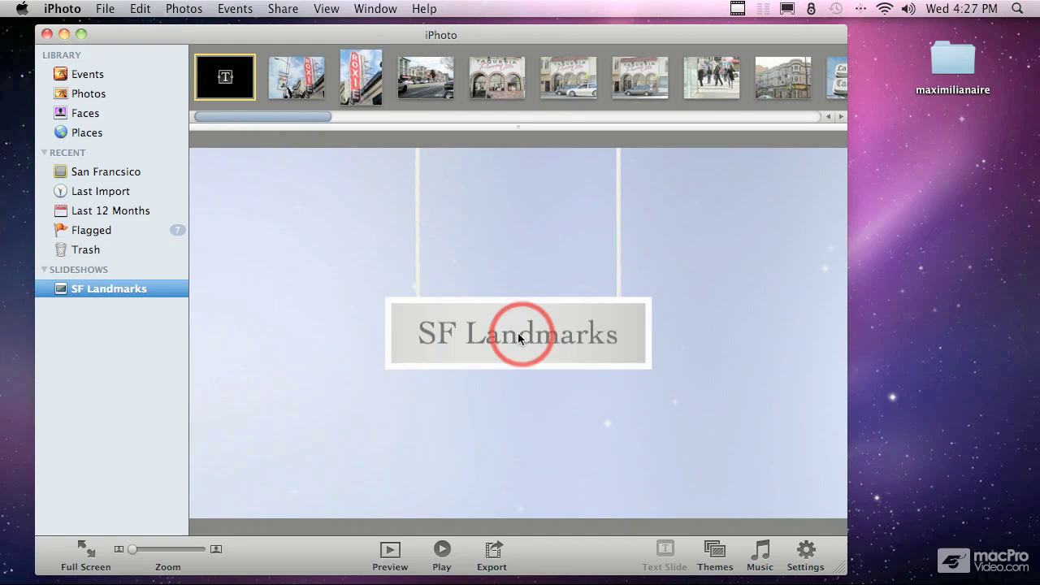
Delete one unwanted photo and reorder the Roxie slides so the pedestrians photo sits third.
left_click(225, 79)
left_click(296, 78)
left_click(355, 85)
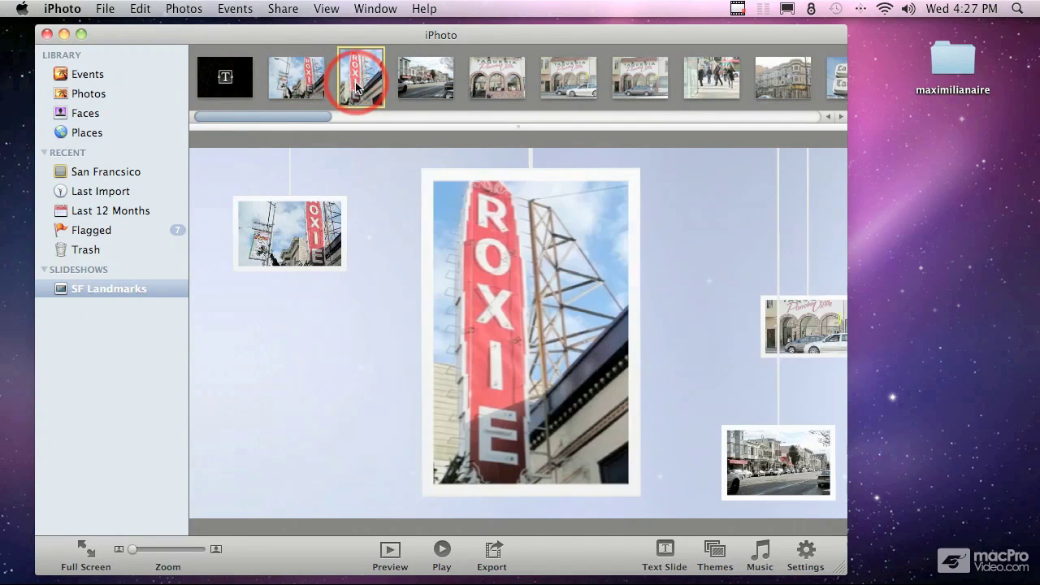
left_click(411, 90)
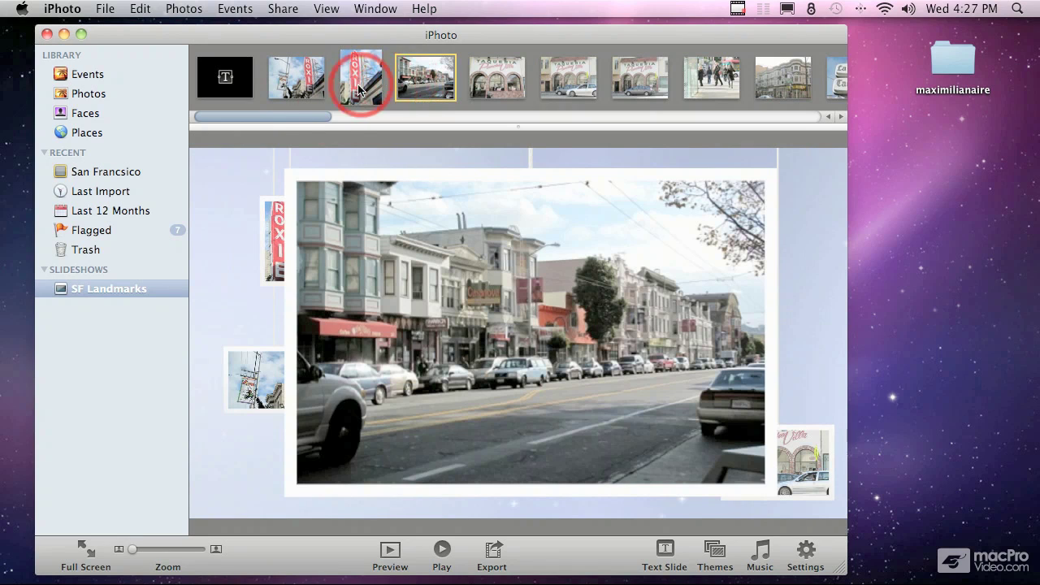
mouse_move(311, 117)
left_mouse_down()
mouse_move(379, 113)
mouse_move(323, 116)
left_mouse_up()
left_click_drag(355, 85, 425, 84)
key("Delete")
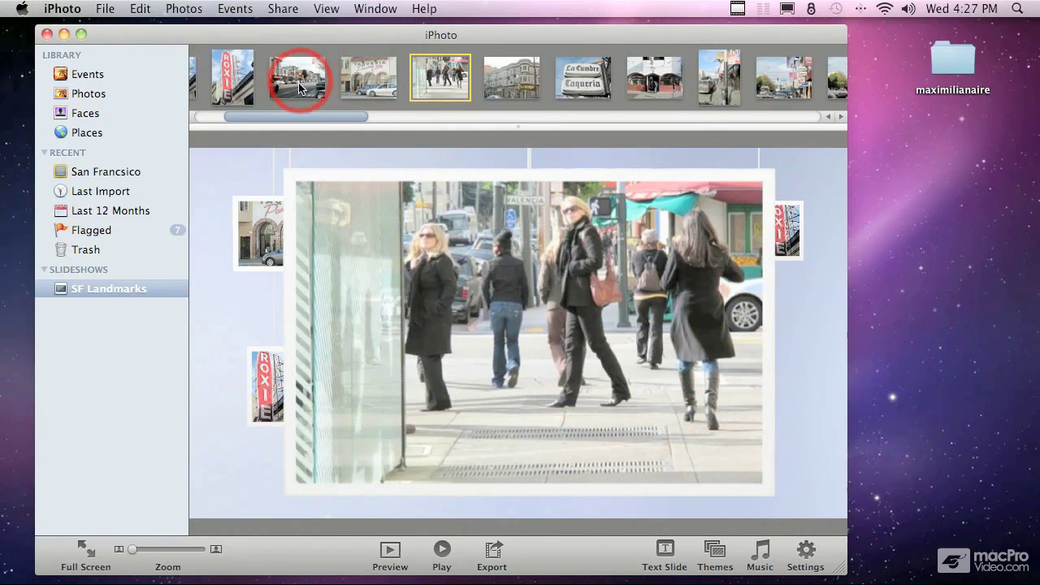
mouse_move(234, 79)
left_mouse_down()
mouse_move(383, 84)
mouse_move(214, 78)
mouse_move(254, 84)
left_mouse_up()
left_click_drag(321, 111, 270, 109)
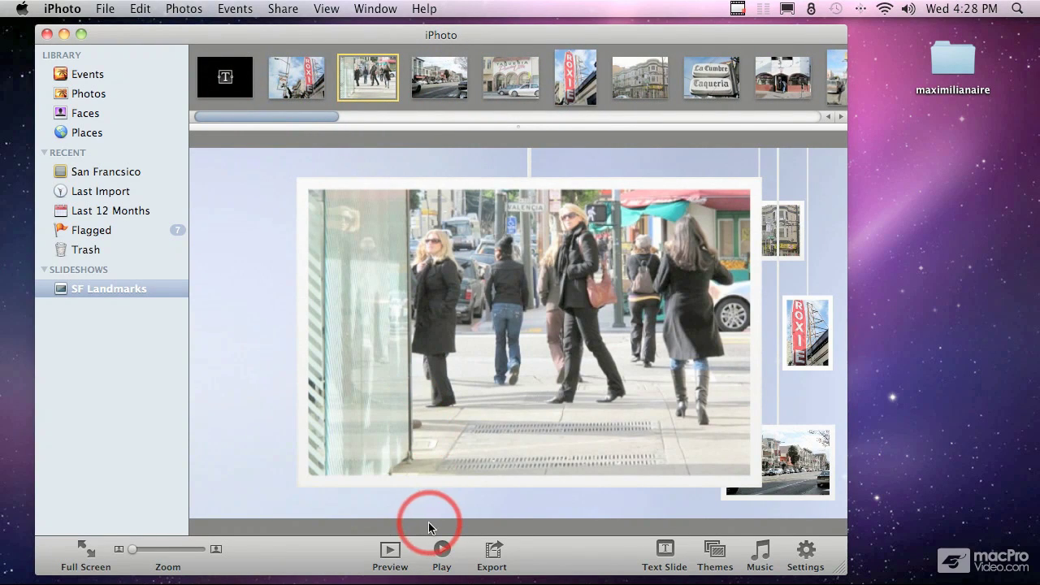
left_click(389, 557)
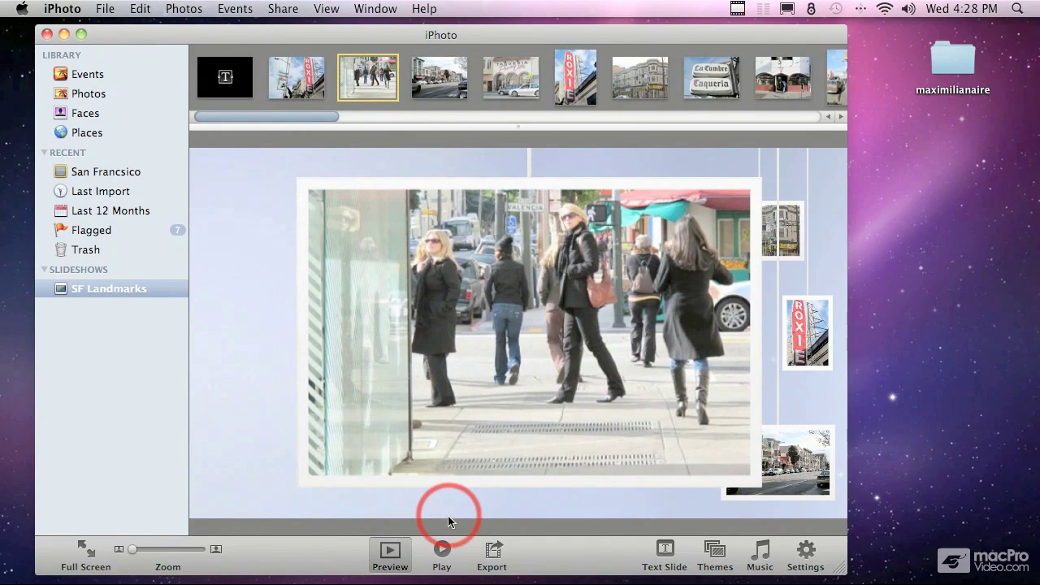
left_click(442, 552)
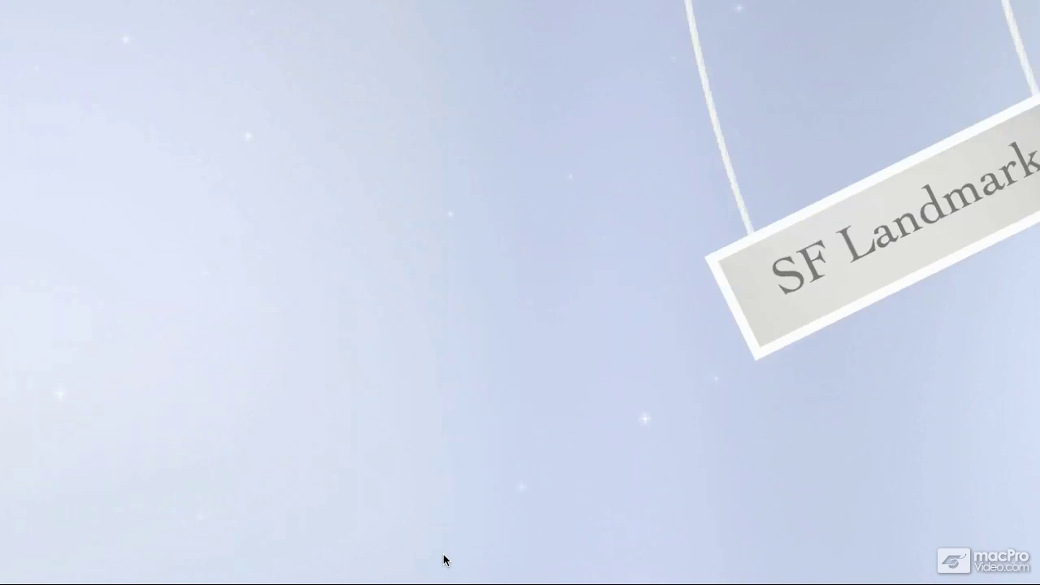
mouse_move(546, 520)
key("space")
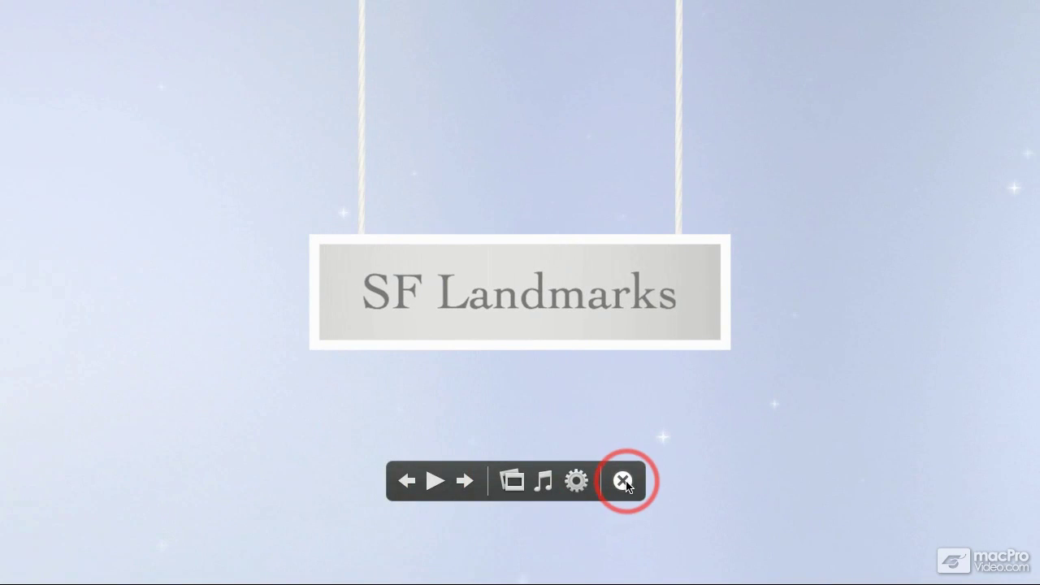
left_click(623, 482)
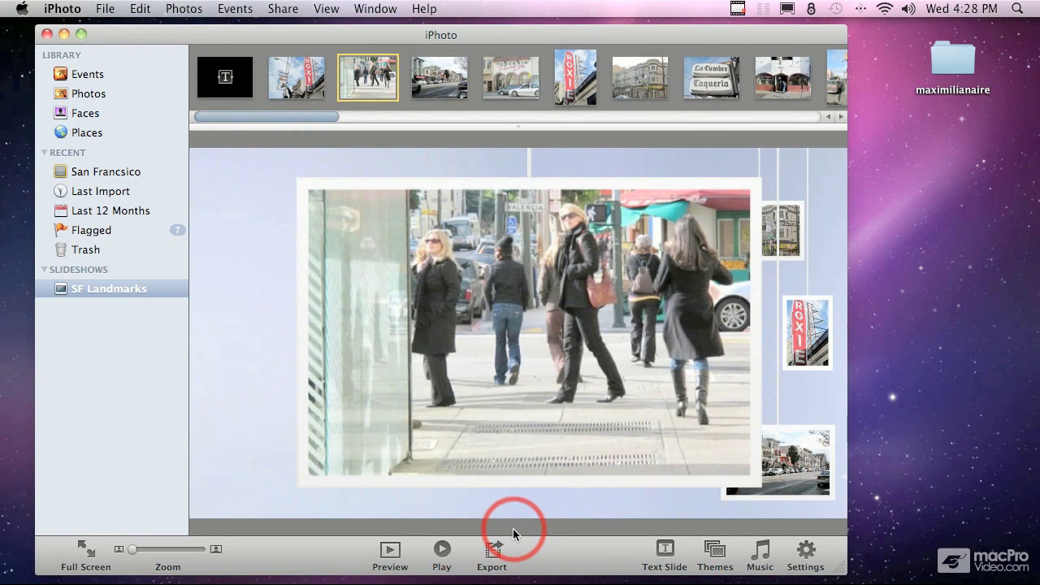
left_click_drag(249, 117, 341, 116)
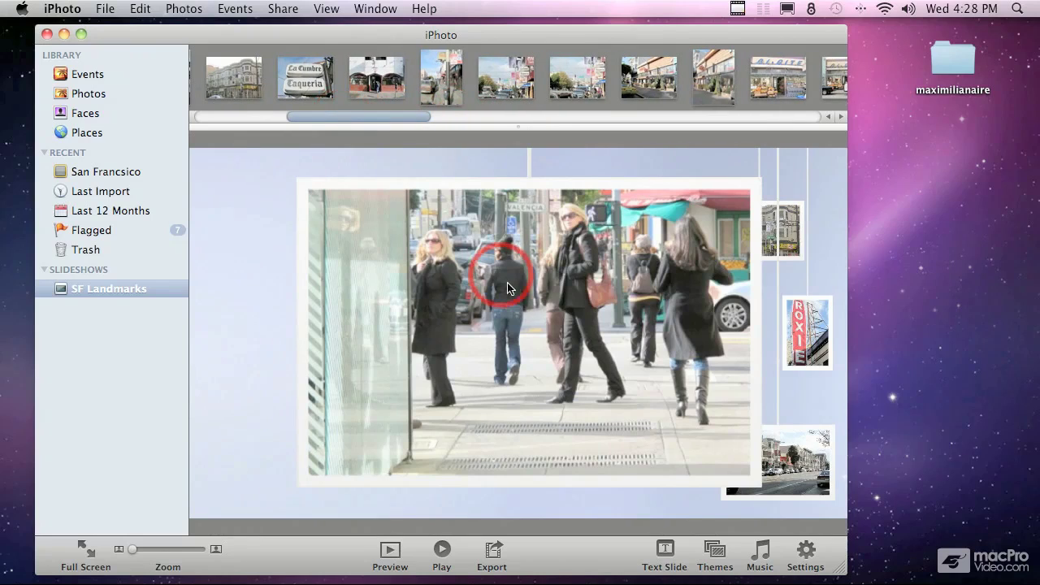
left_click(493, 553)
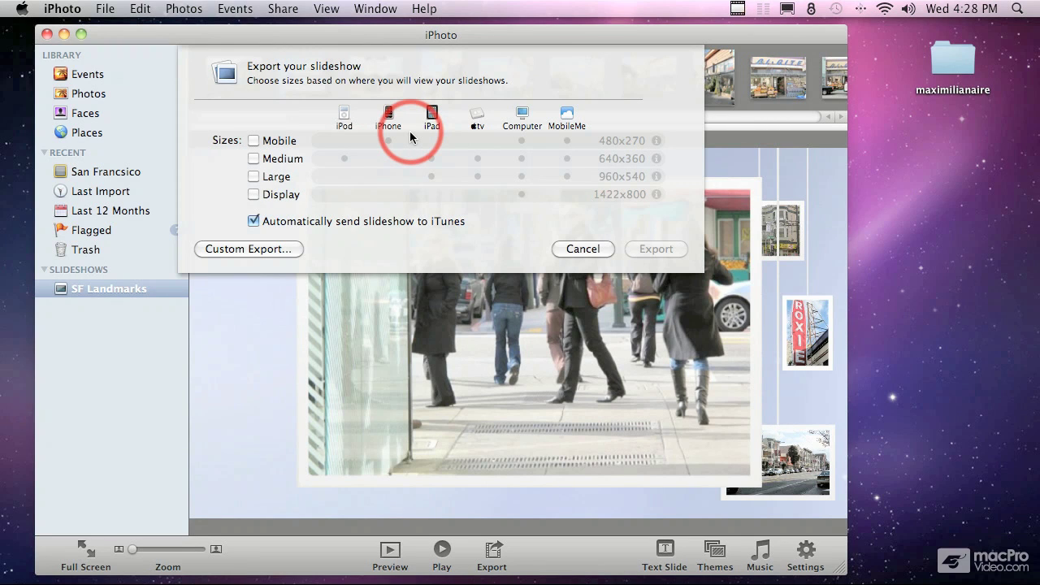
left_click(255, 196)
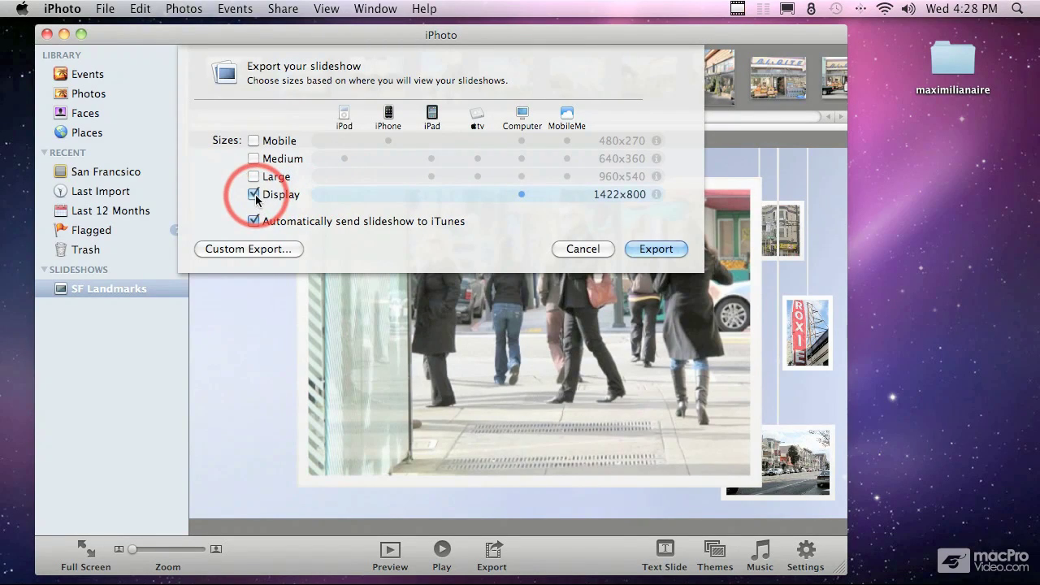
mouse_move(655, 195)
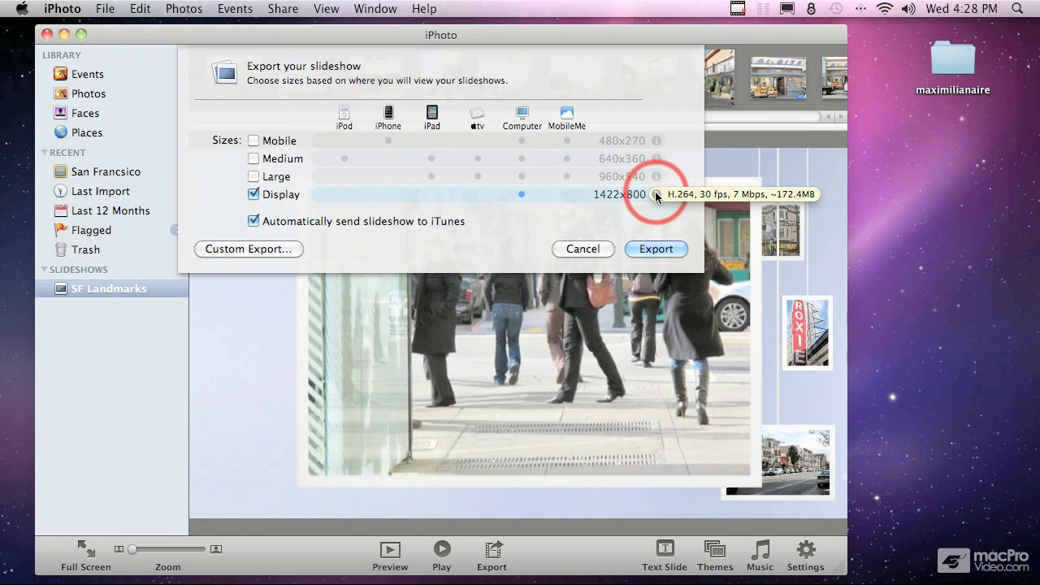
left_click(279, 246)
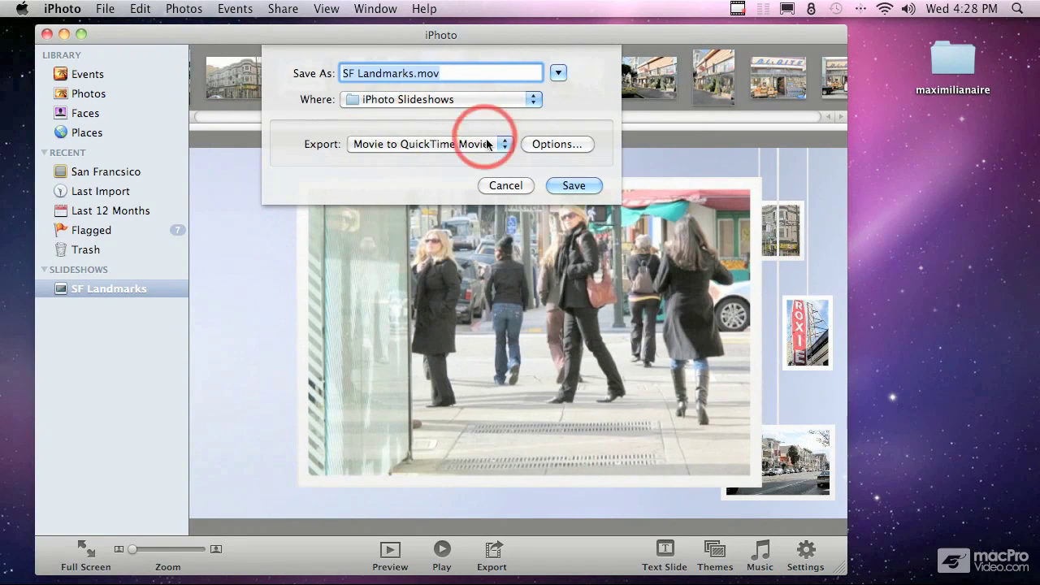
left_click(527, 144)
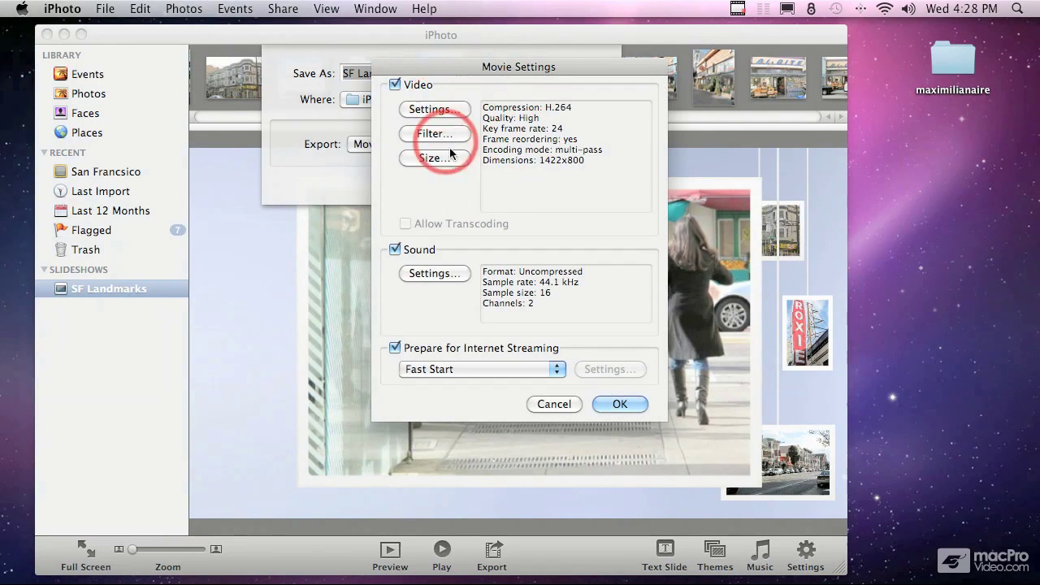
left_click(555, 404)
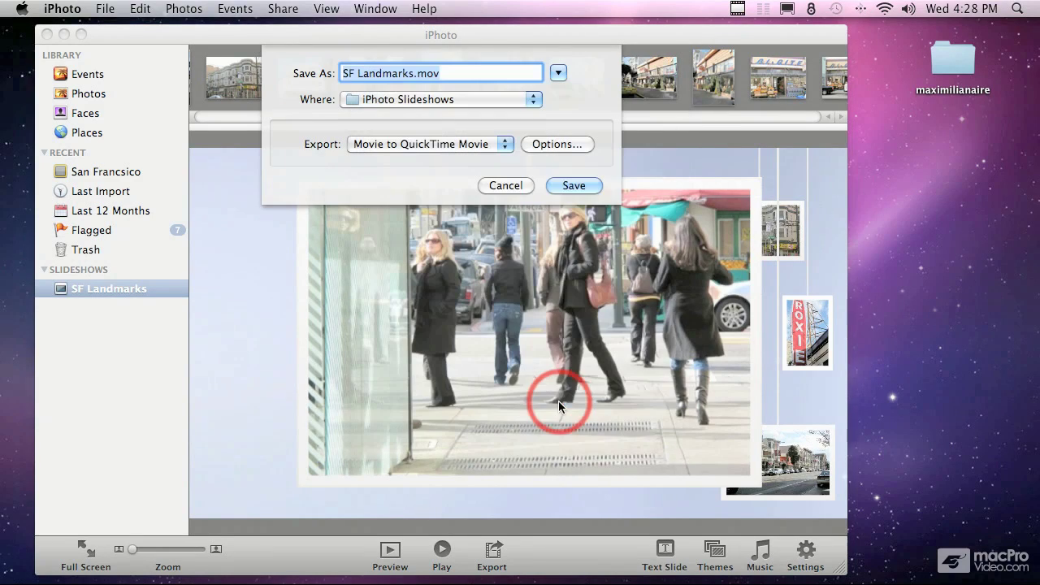
left_click(505, 186)
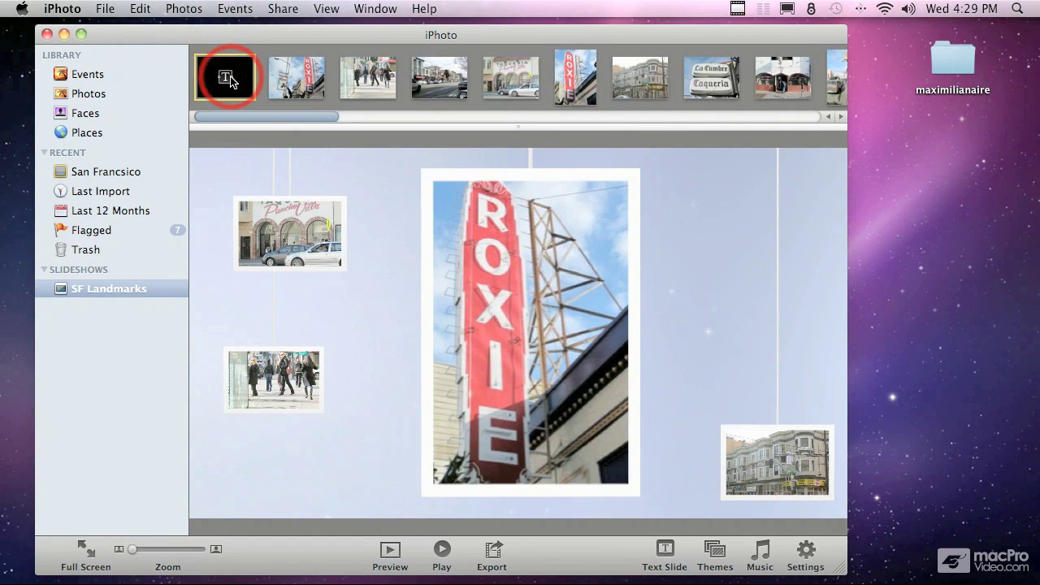
Change the title slide text from 'SF Landmarks' to 'Mission District'.
left_click(228, 79)
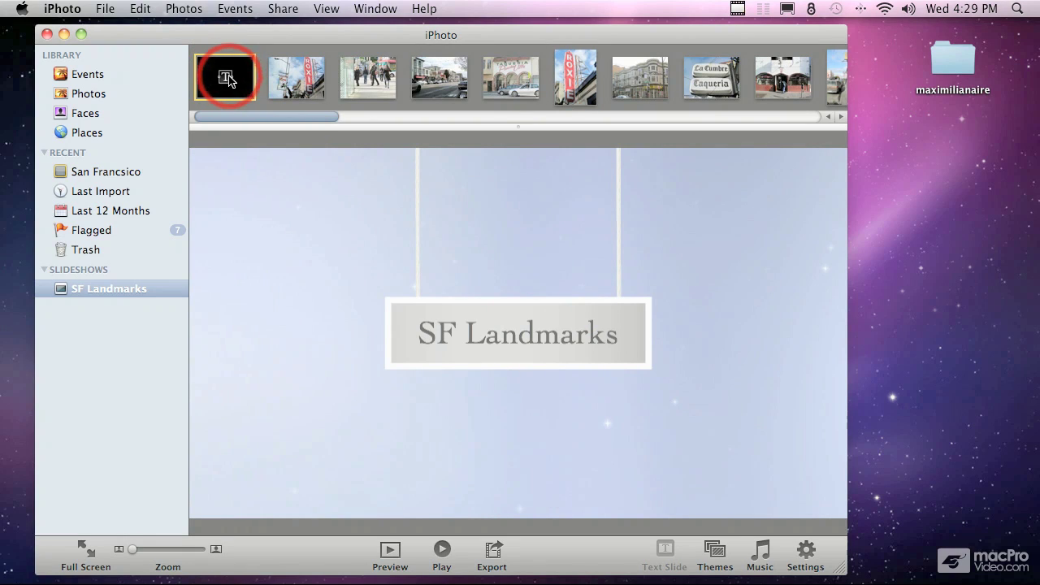
left_click(508, 346)
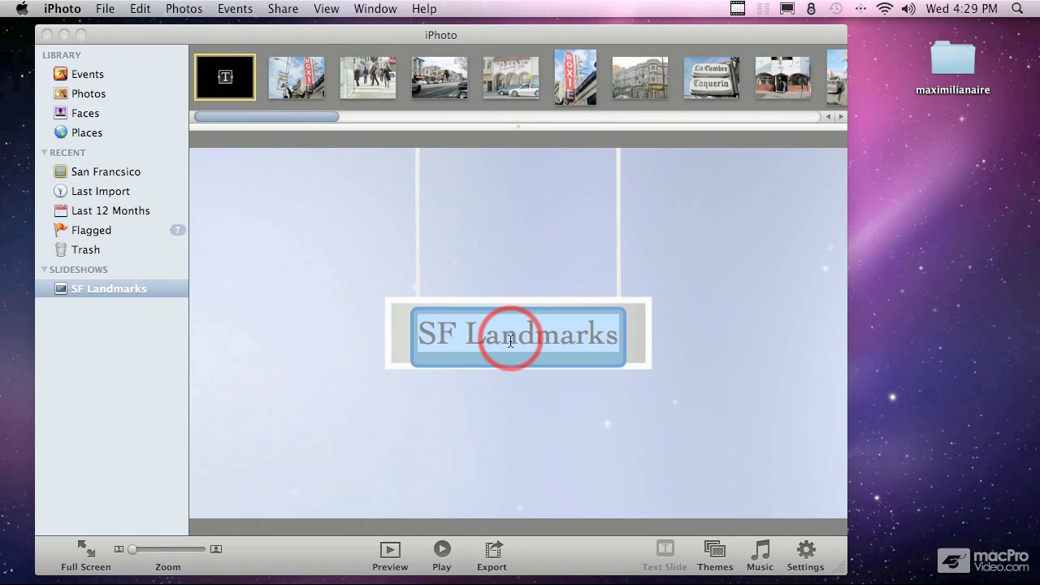
type("Mission District")
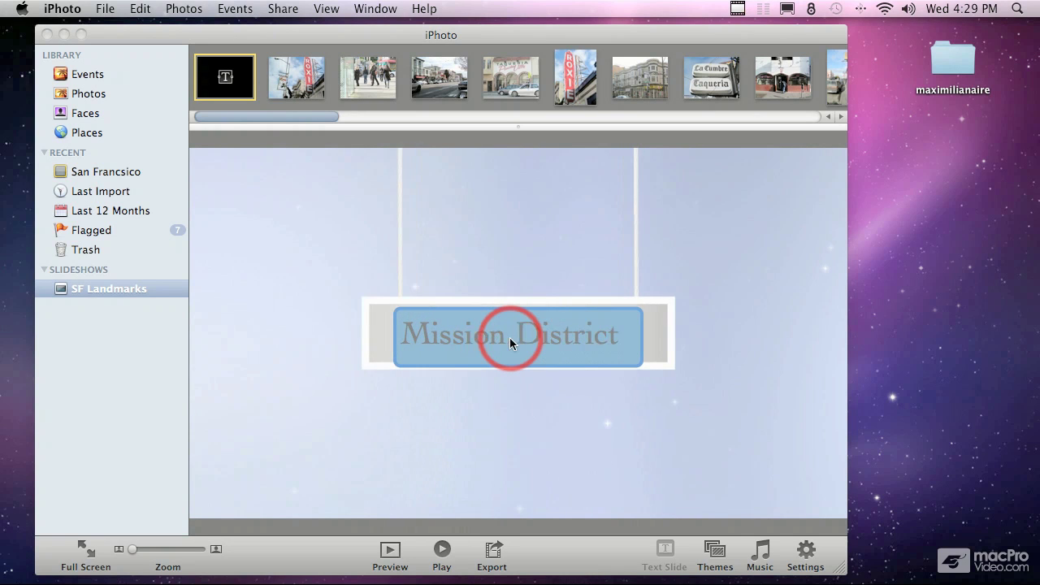
left_click(572, 413)
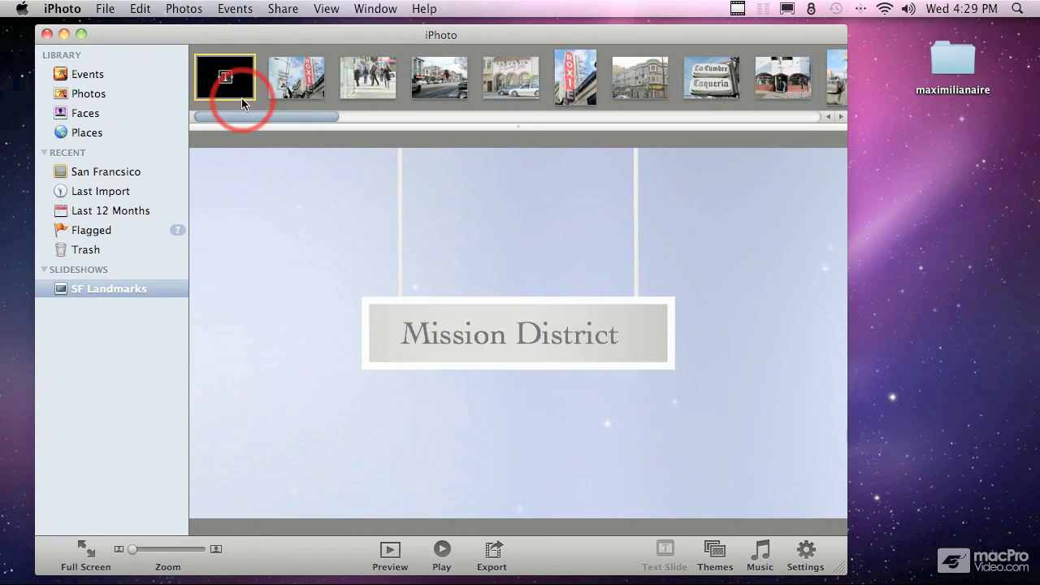
left_click(375, 83)
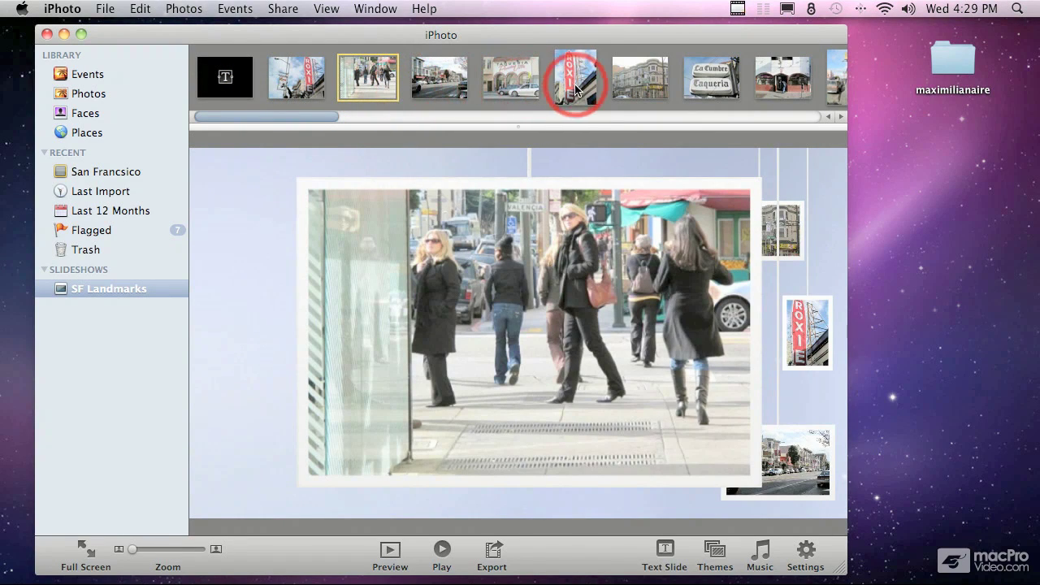
Scroll the thumbnail strip and select the tall yellow corner café building photo.
left_click_drag(317, 117, 541, 122)
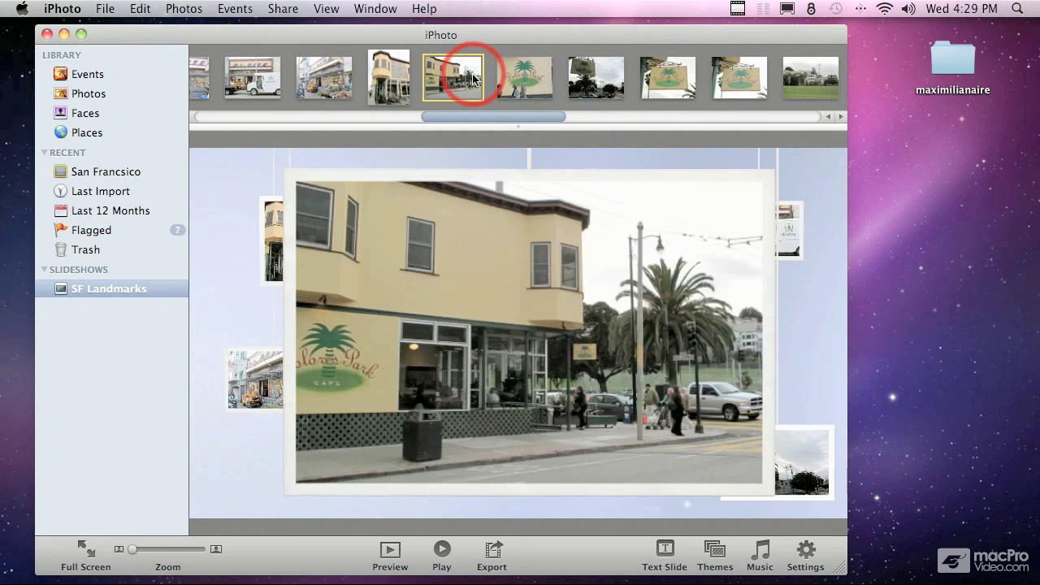
left_click(390, 73)
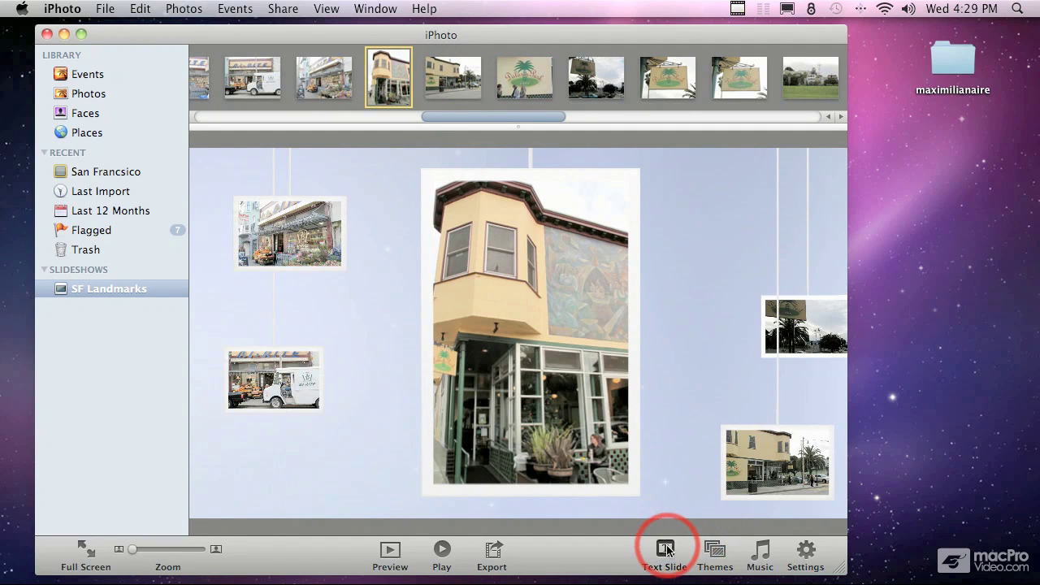
Insert a text slide reading 'Dolores Park' next to the yellow building photo.
left_click(665, 549)
left_click(514, 330)
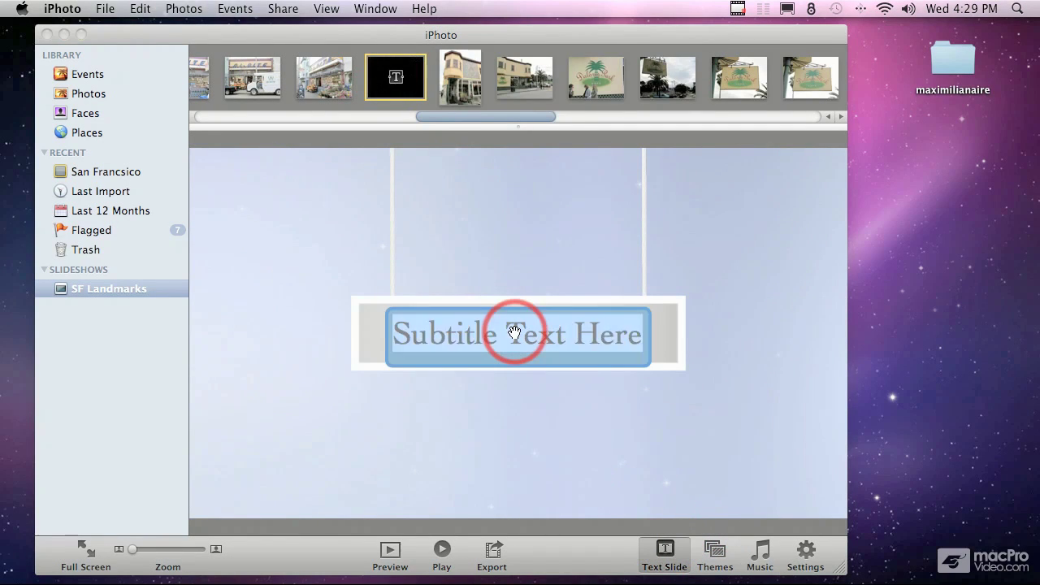
type("Dol")
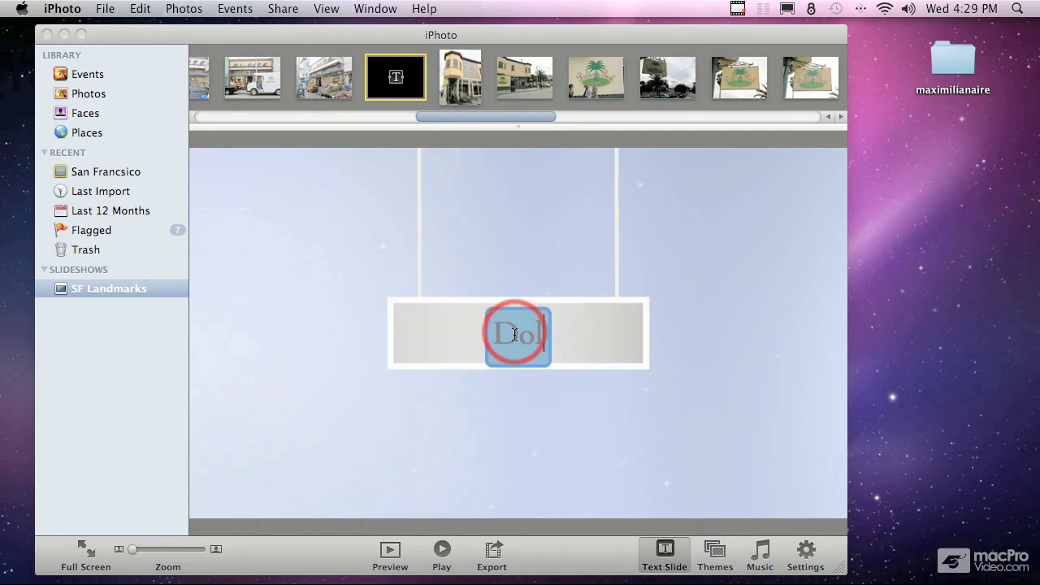
type("ores Park")
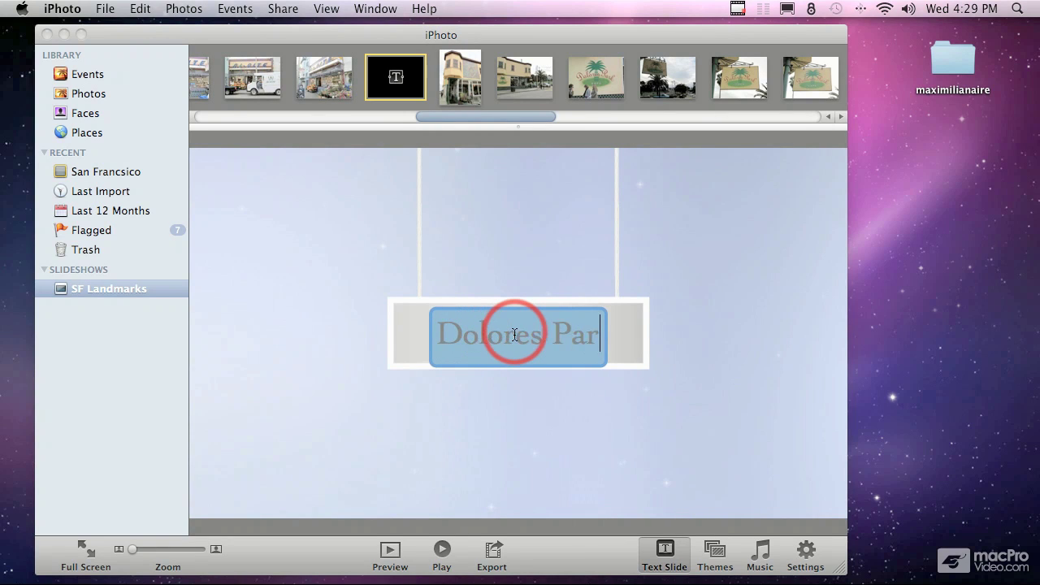
left_click(514, 379)
left_click(408, 96)
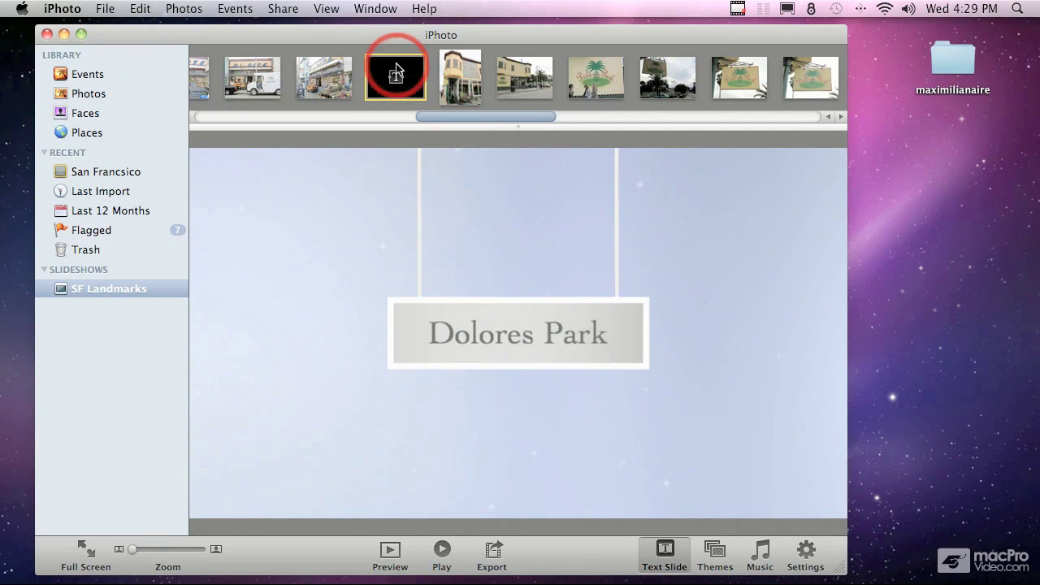
left_click(475, 267)
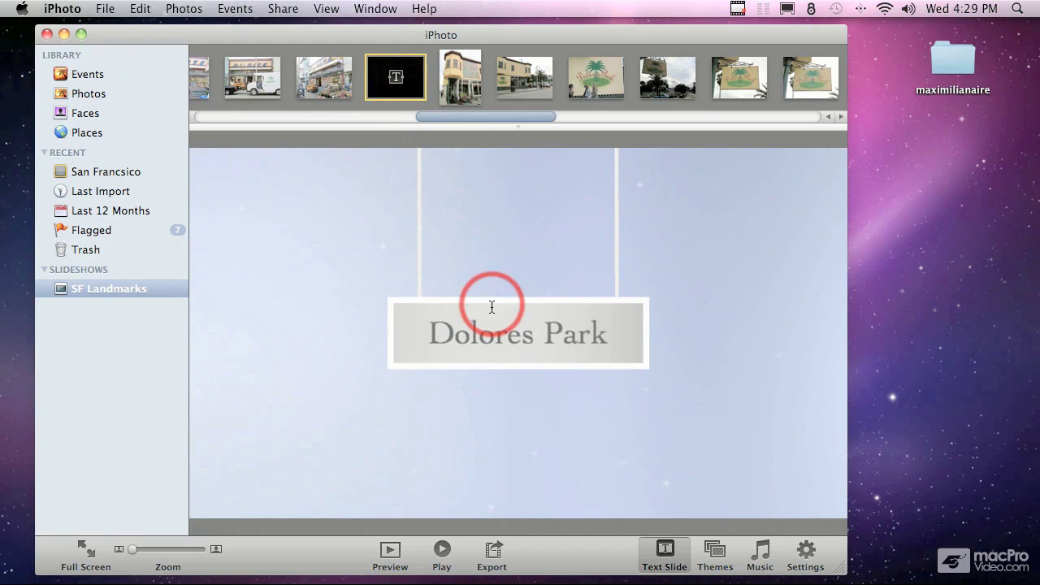
left_click(709, 552)
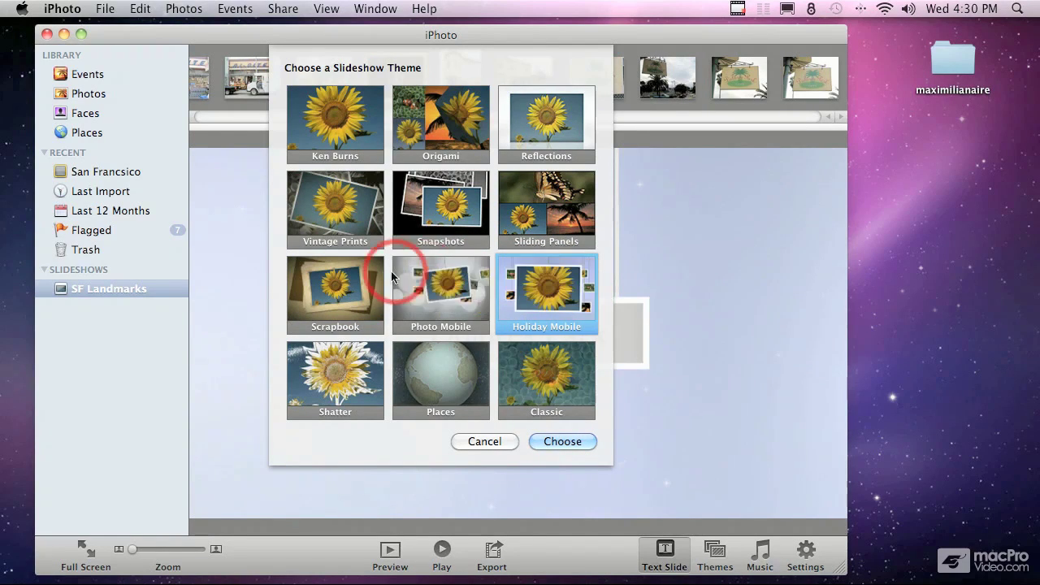
Choose Scrapbook in the theme chooser and apply it to SF Landmarks.
left_click(342, 288)
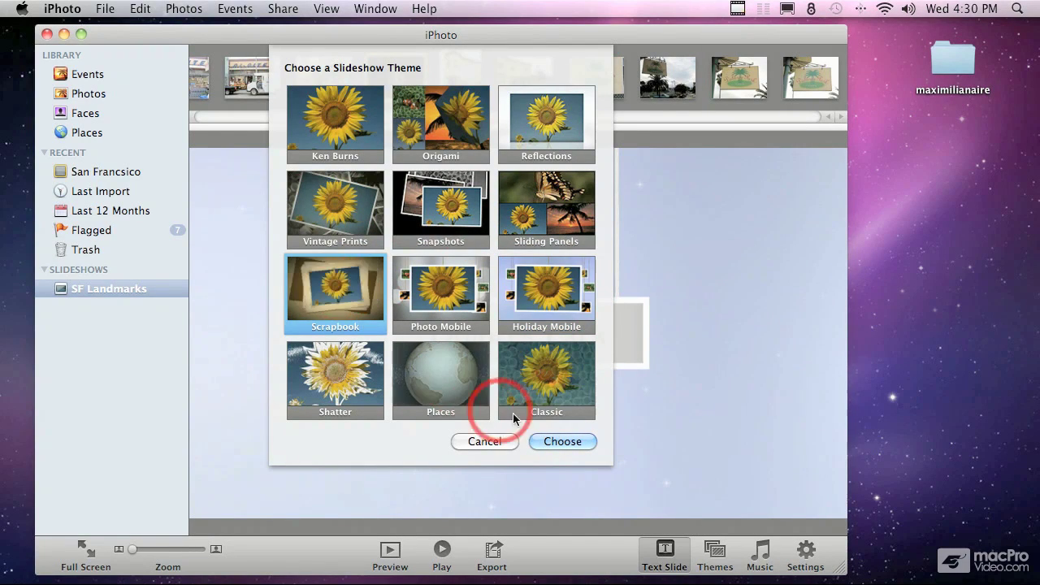
left_click(560, 441)
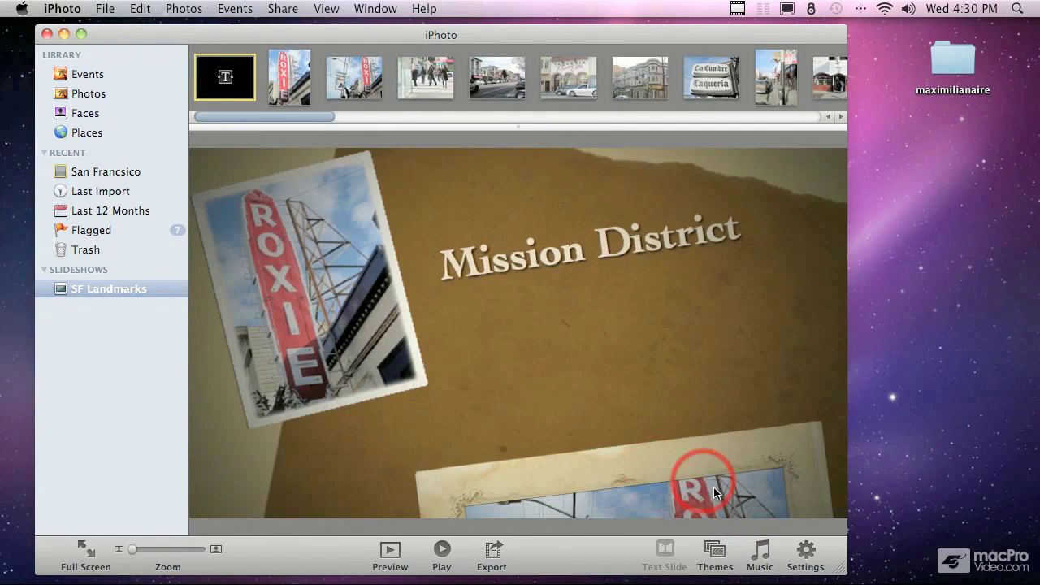
left_click(760, 555)
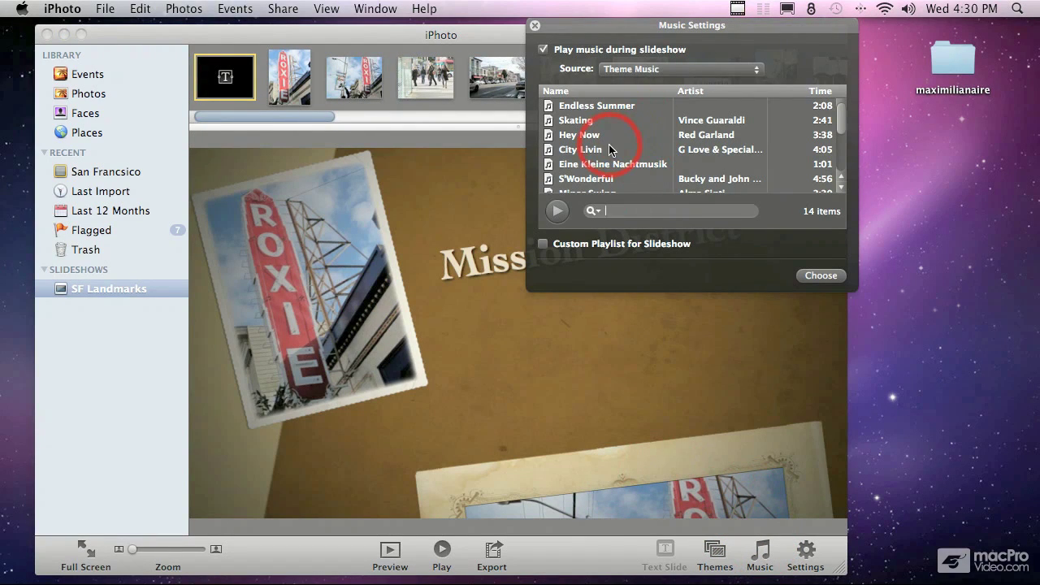
Set the slideshow music to the City Livin song, keeping Theme Music as the source.
left_click(609, 151)
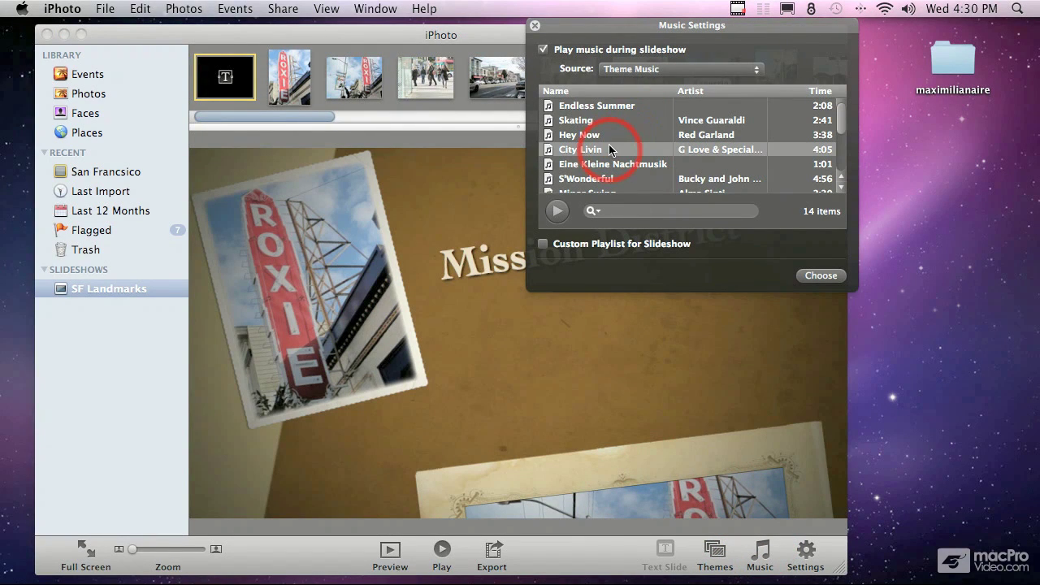
left_click(662, 70)
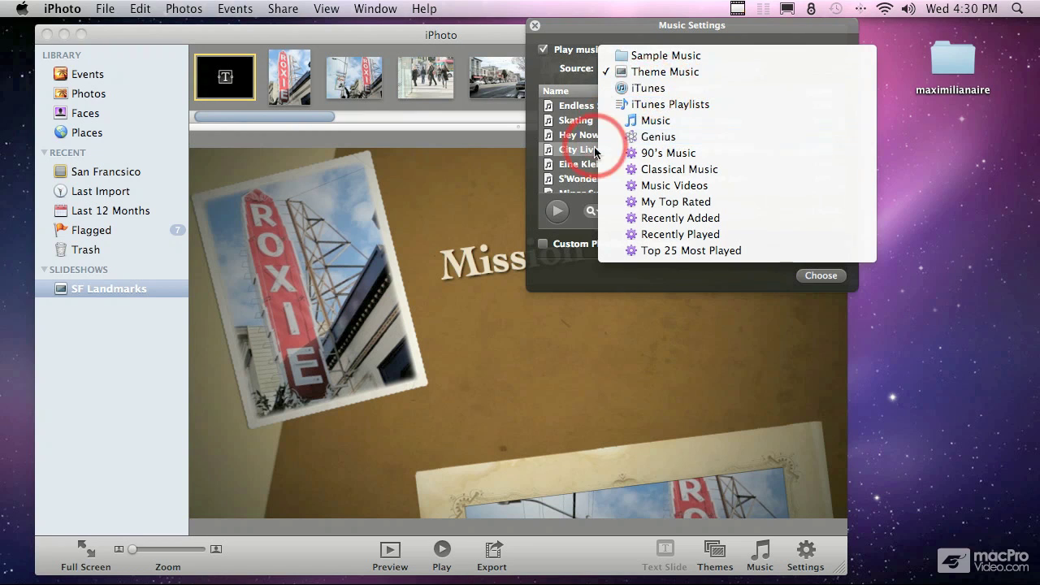
left_click(634, 73)
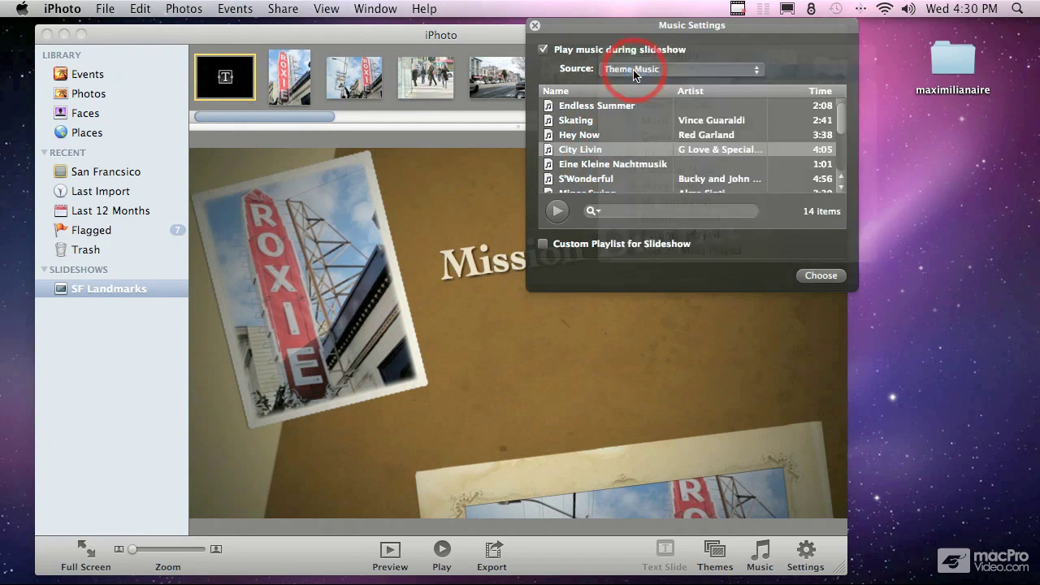
left_click(714, 157)
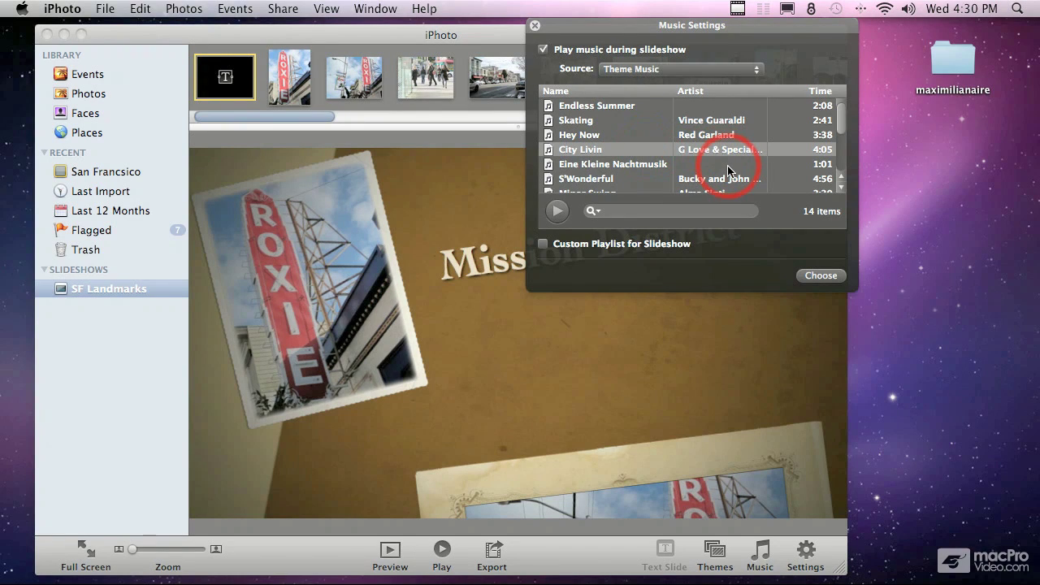
left_click(821, 275)
left_click(798, 546)
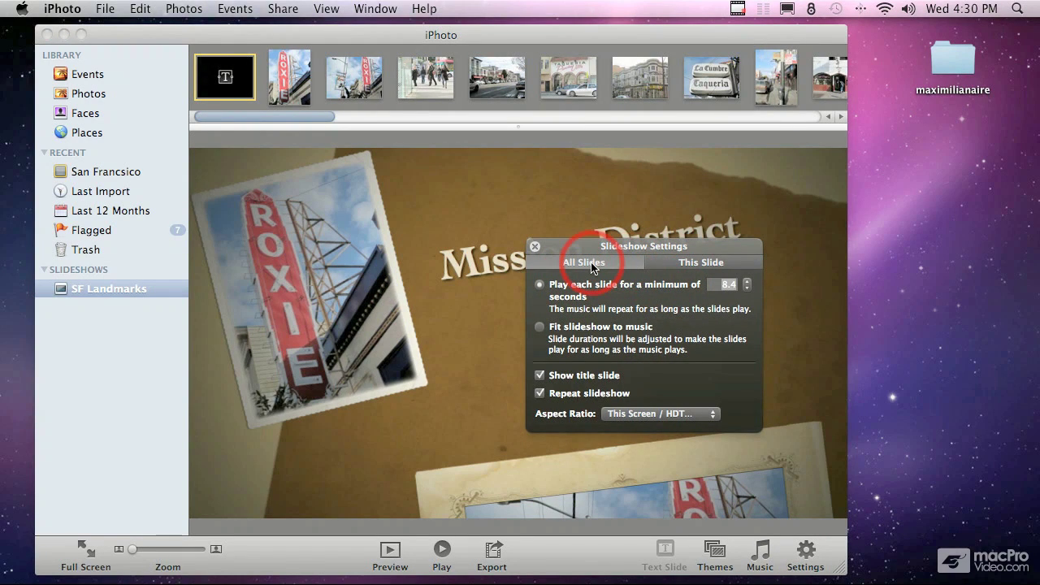
Dismiss the Slideshow Settings panel, leaving the 8.4-second slide duration unchanged.
left_click(535, 247)
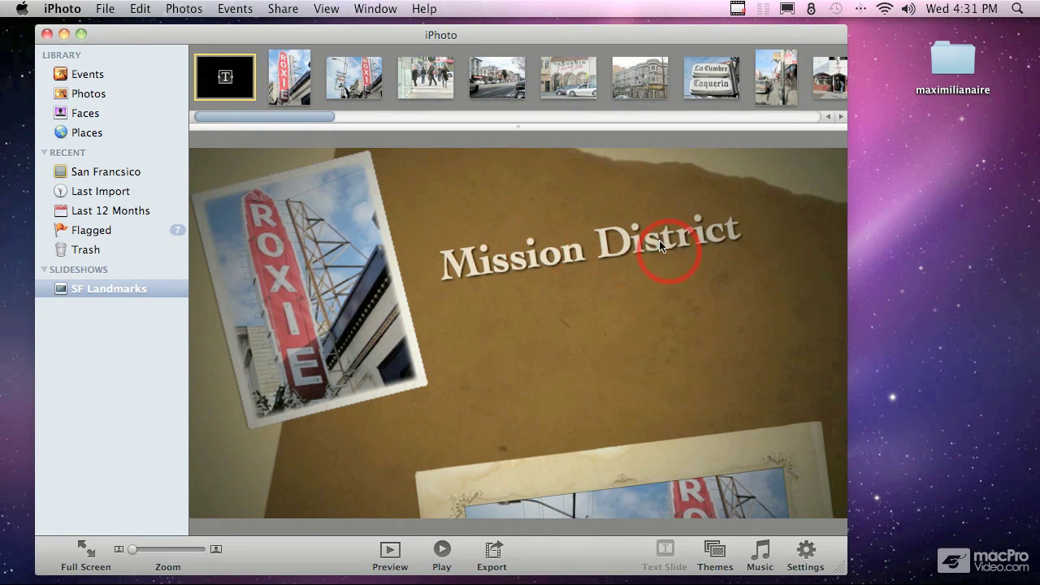